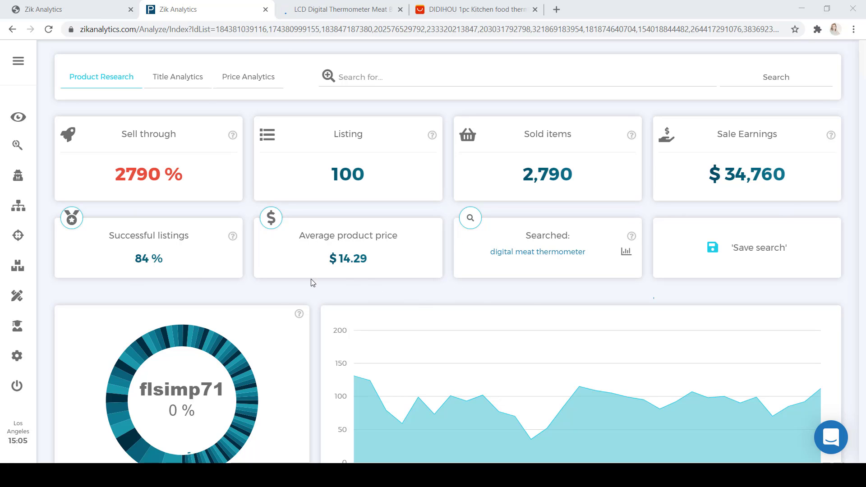
Examine the product table for digital meat thermometer, comparing sellers' sold quantities, prices and locations around the optigenius LCD thermometer listing.
scroll(311, 293, down, 7)
scroll(314, 296, down, 2)
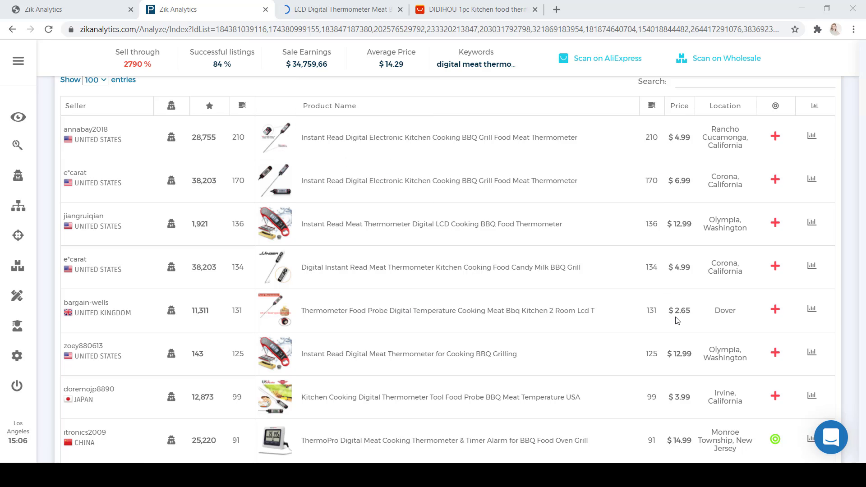
scroll(651, 332, down, 3)
scroll(650, 332, down, 3)
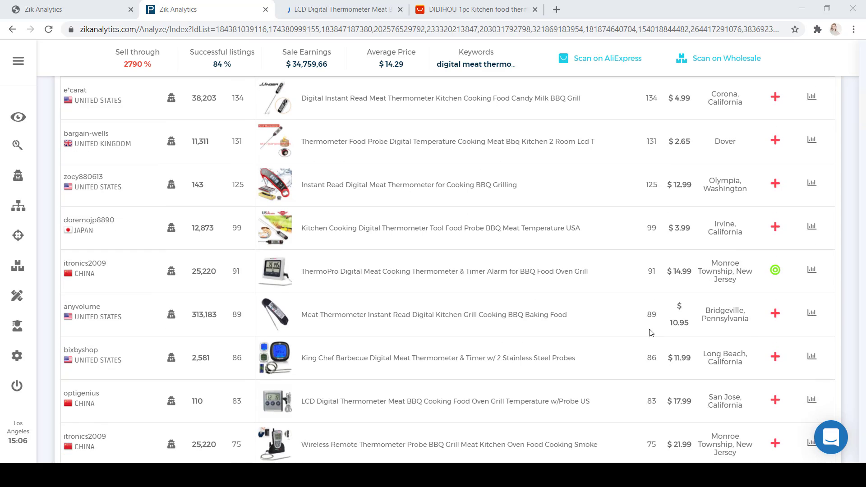
mouse_move(283, 353)
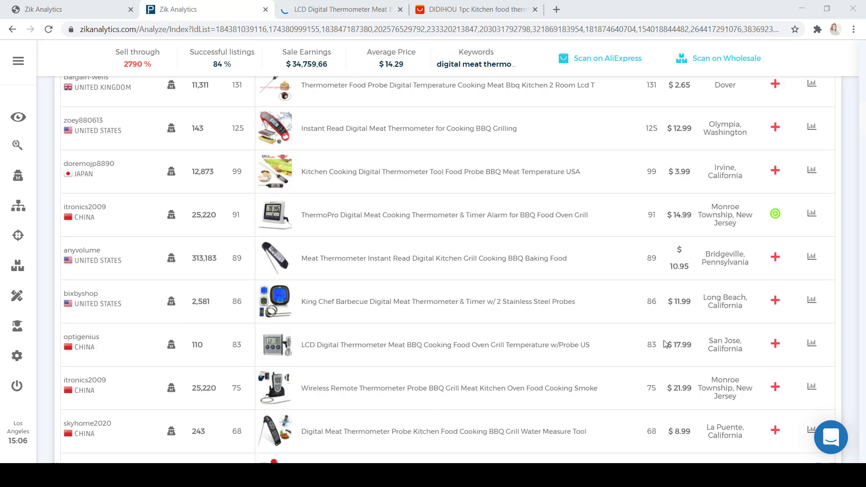
scroll(685, 363, up, 4)
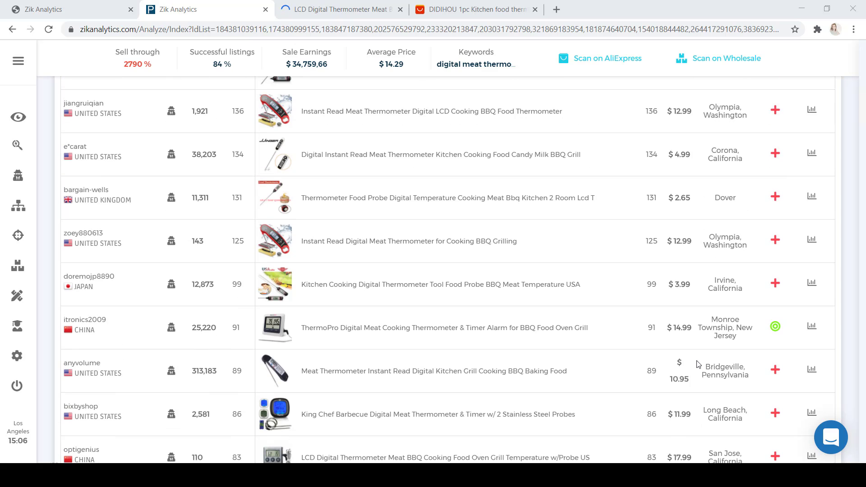
scroll(698, 364, up, 3)
scroll(698, 364, down, 6)
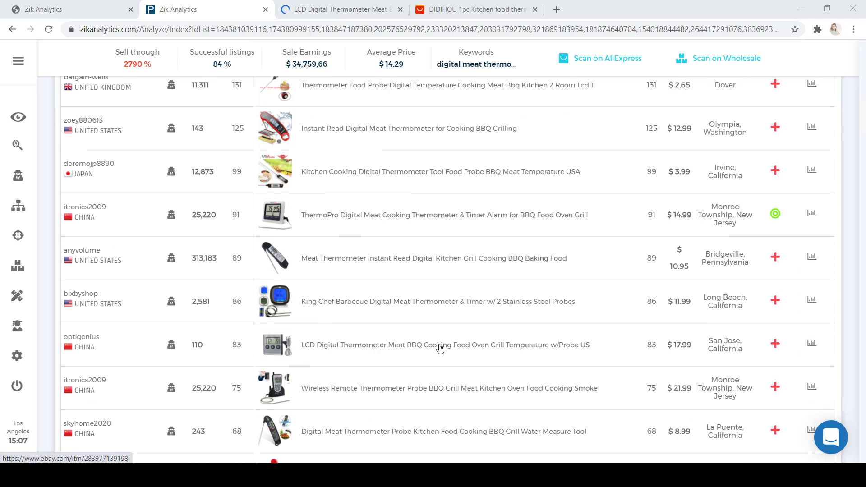
Switch to the eBay listing of the LCD Digital Thermometer and review its photos, item specifics and product description.
click(364, 5)
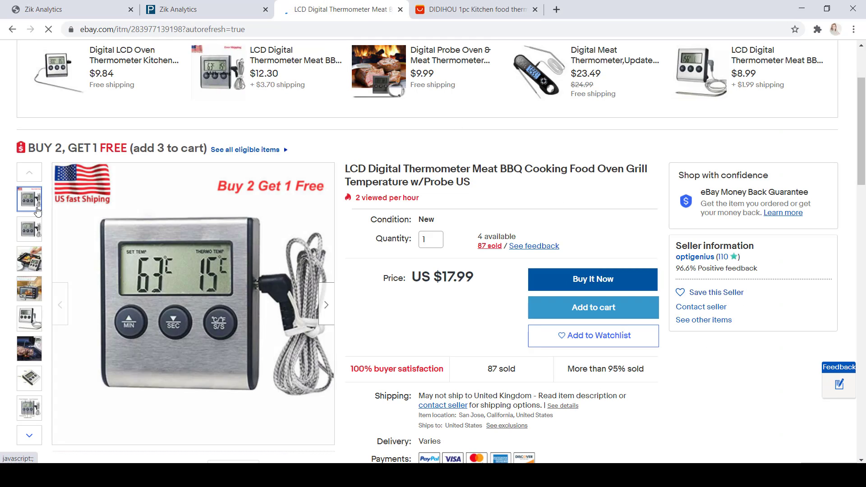
mouse_move(33, 289)
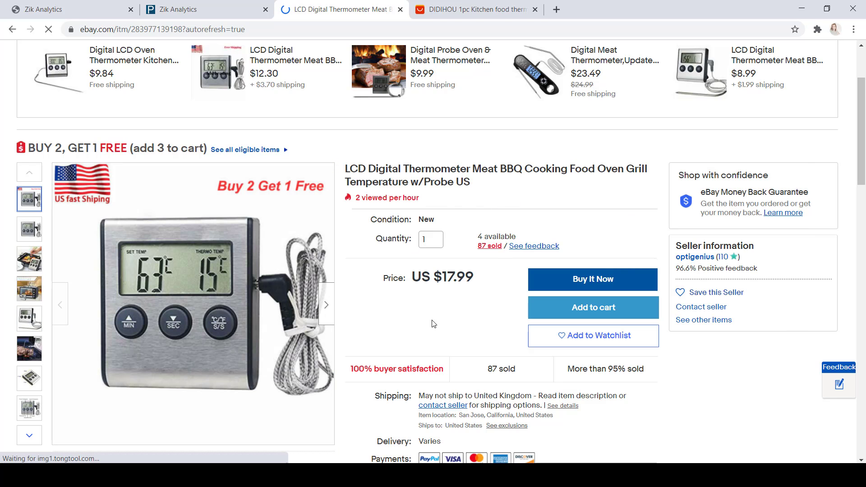
scroll(432, 322, down, 5)
scroll(432, 323, down, 8)
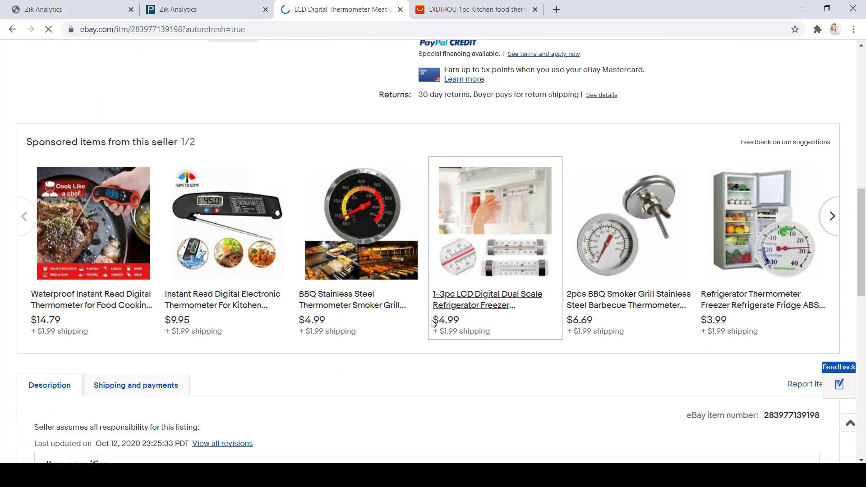
scroll(432, 320, down, 2)
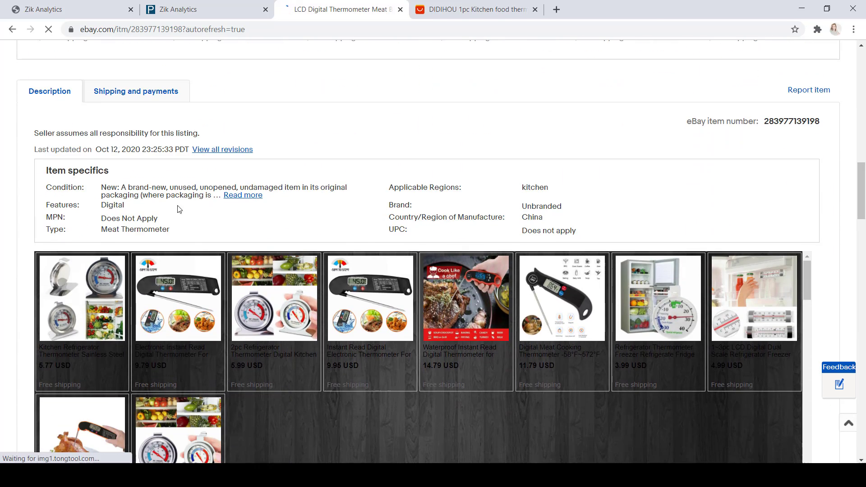
scroll(412, 367, down, 6)
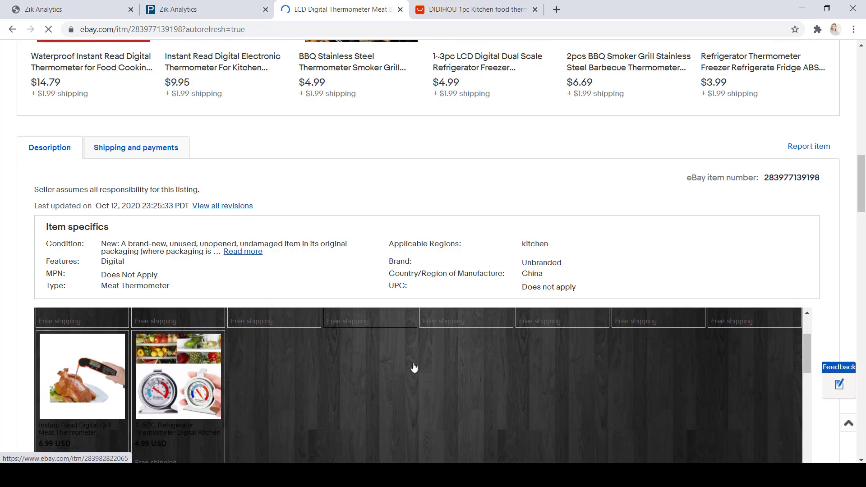
scroll(413, 367, down, 5)
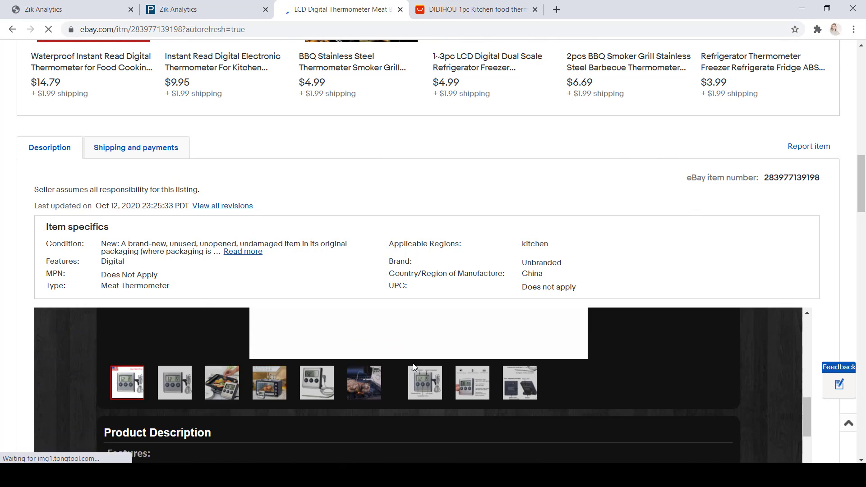
scroll(413, 364, up, 6)
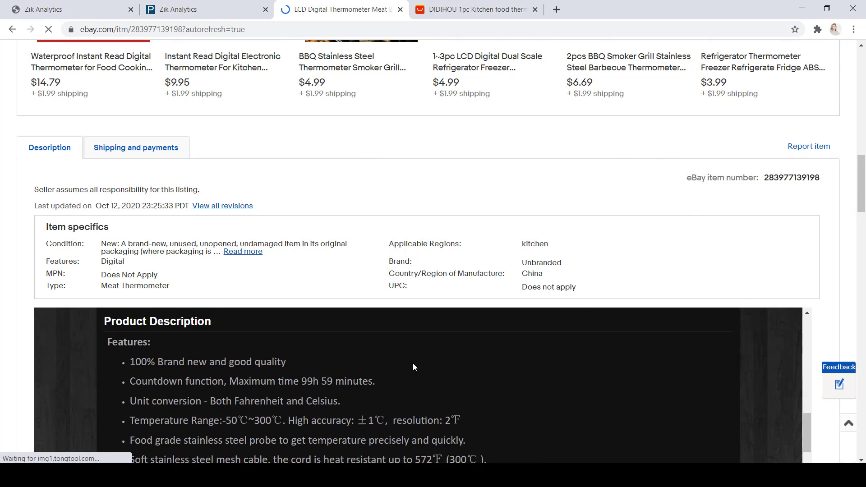
scroll(427, 240, up, 12)
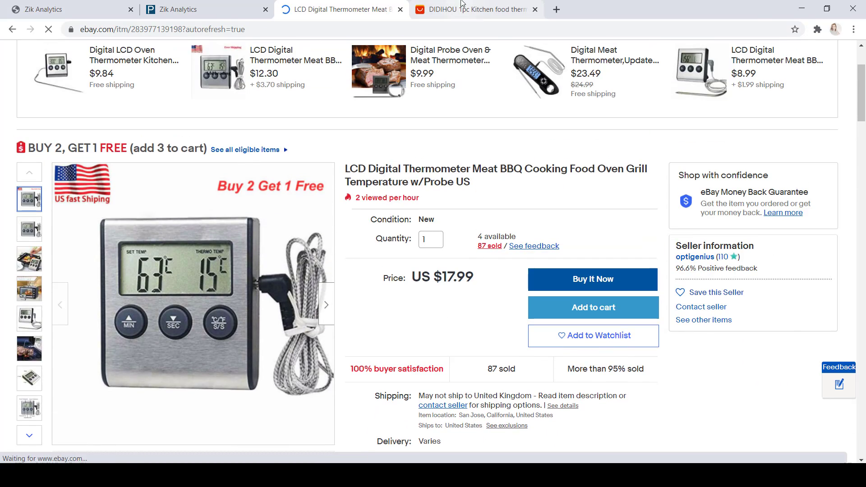
Switch to the DIDIHOU kitchen thermometer on AliExpress and select the Type 1 color variant.
click(461, 5)
scroll(472, 152, down, 3)
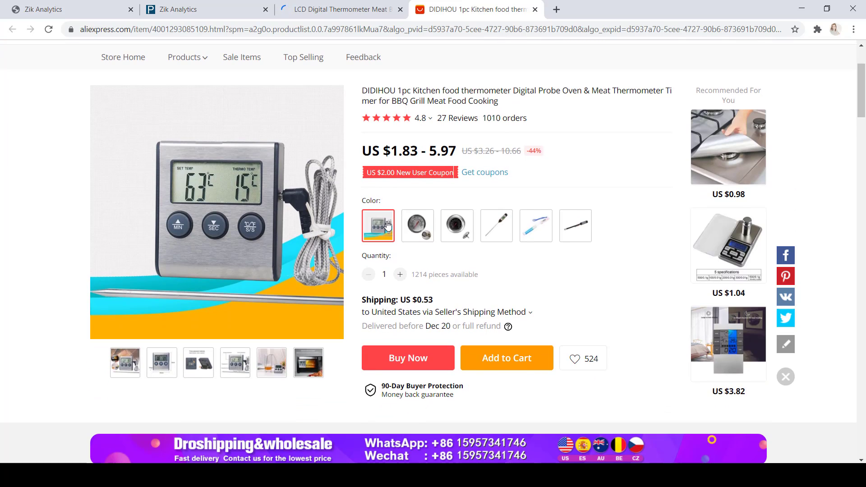
click(387, 225)
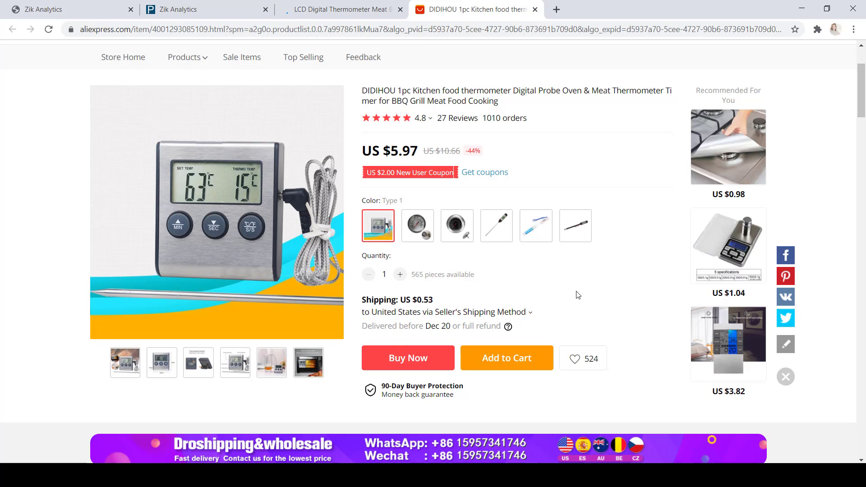
Read the Type 1 product information on AliExpress and compare the item with the eBay listing.
scroll(577, 295, down, 9)
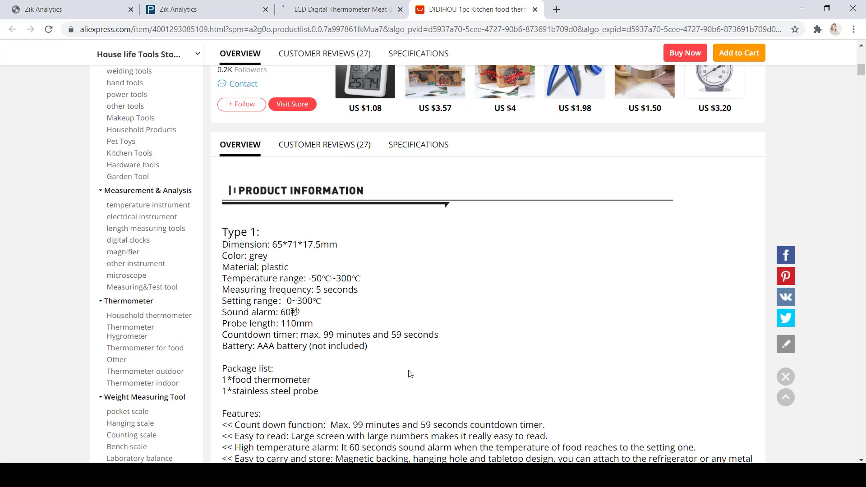
scroll(408, 373, down, 1)
click(351, 5)
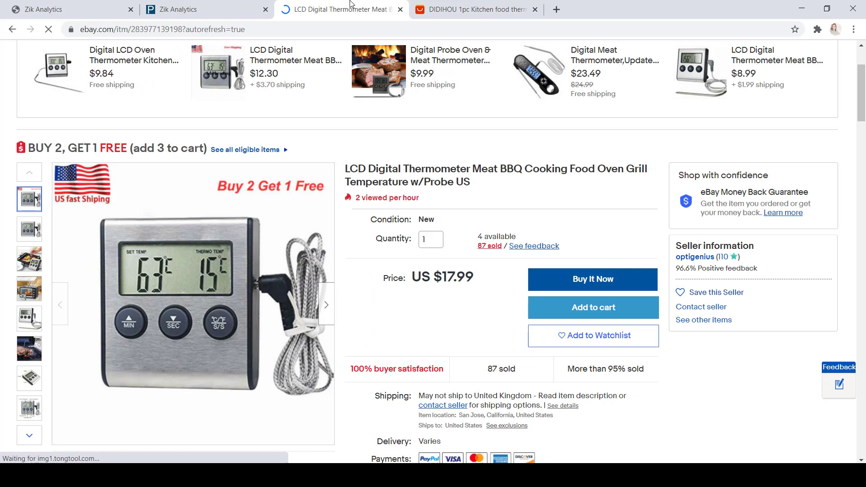
click(469, 5)
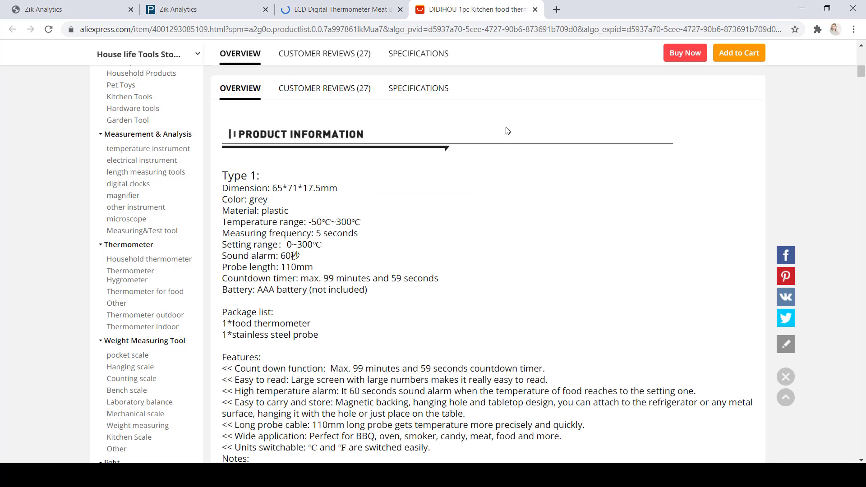
scroll(501, 238, up, 12)
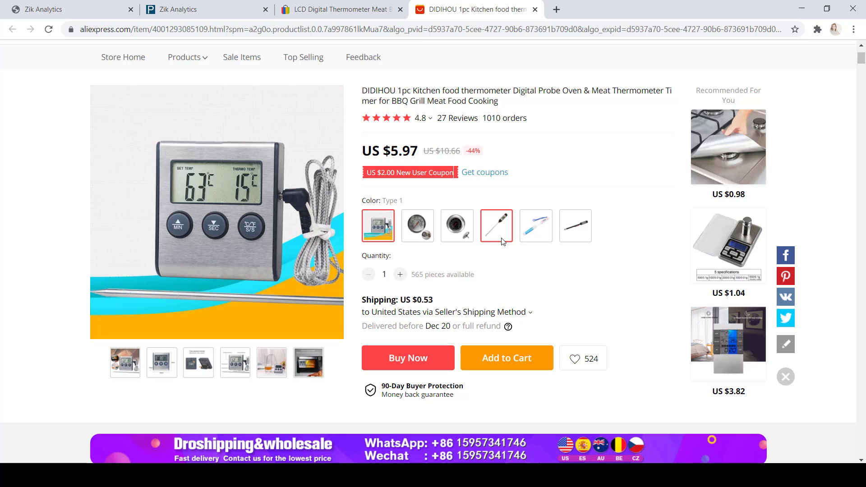
Return to the Zik Analytics results and inspect the enlarged photos of the optigenius thermometer and the second-ranked e*carat listing.
click(239, 9)
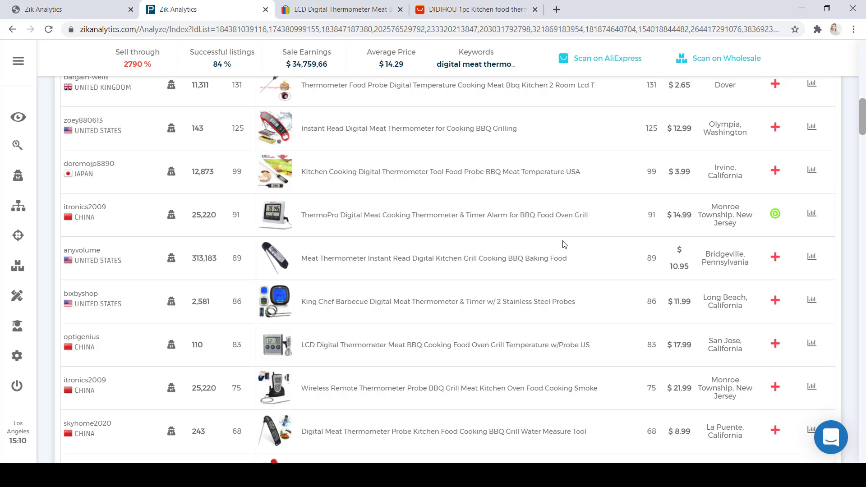
mouse_move(274, 345)
mouse_move(277, 354)
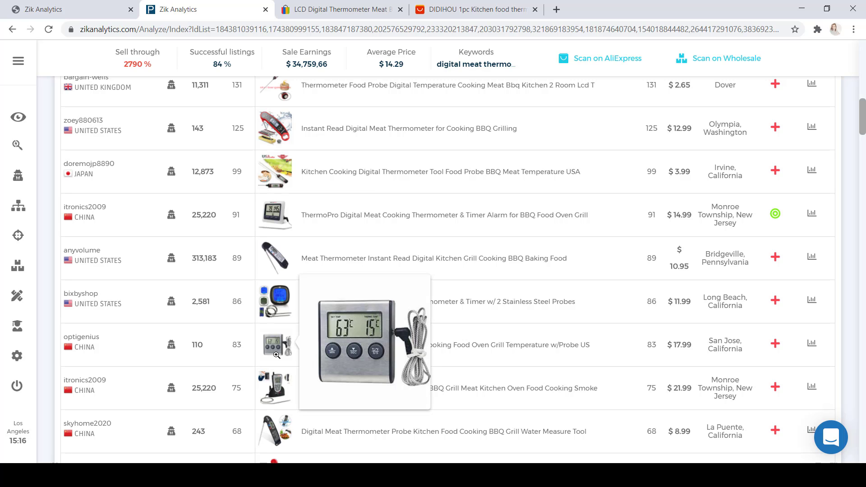
scroll(277, 355, up, 7)
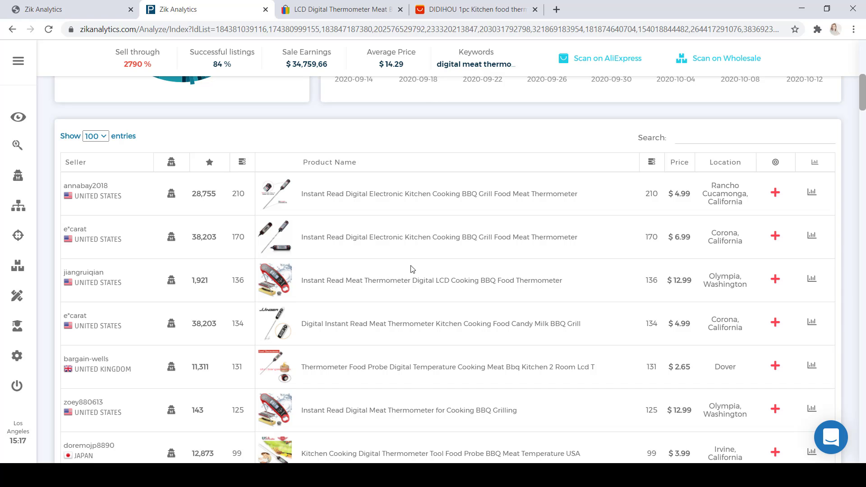
mouse_move(293, 247)
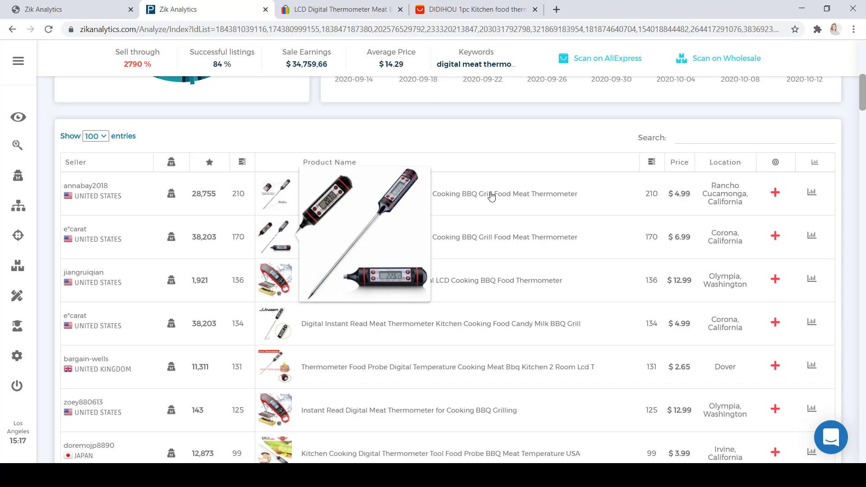
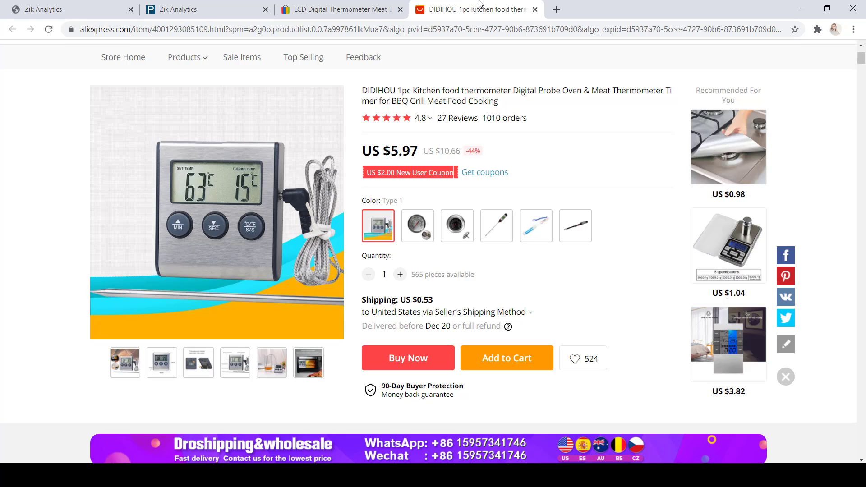
Compare the eBay listing's title, selling price and sales with the supplier's price and shipping cost on AliExpress.
click(368, 4)
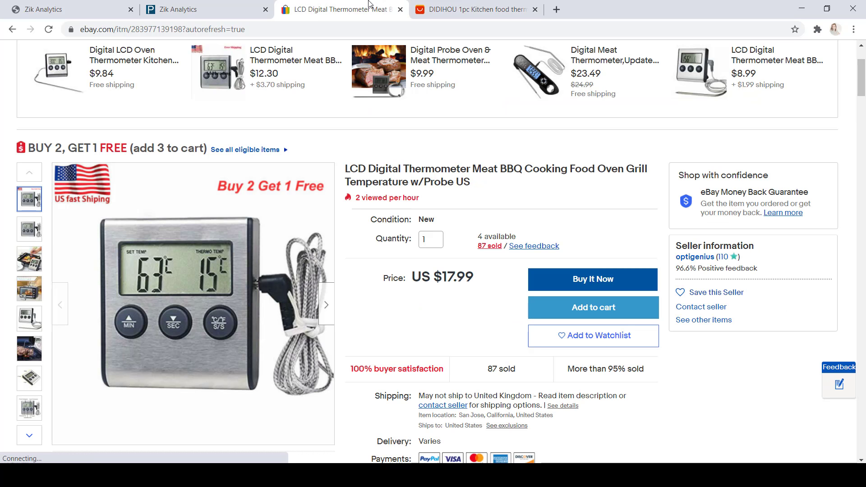
click(459, 5)
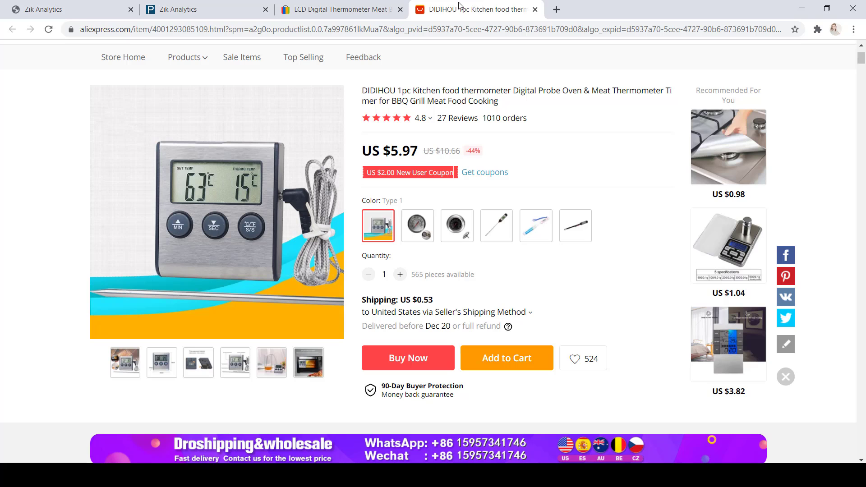
click(385, 7)
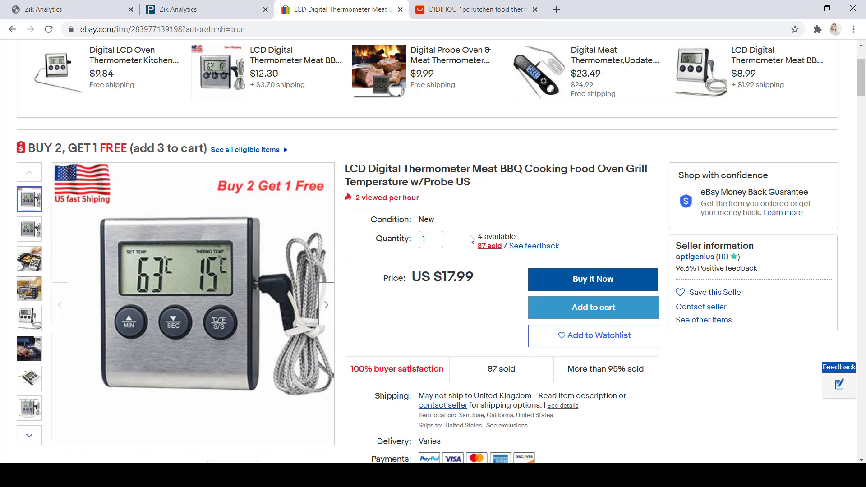
scroll(471, 239, up, 1)
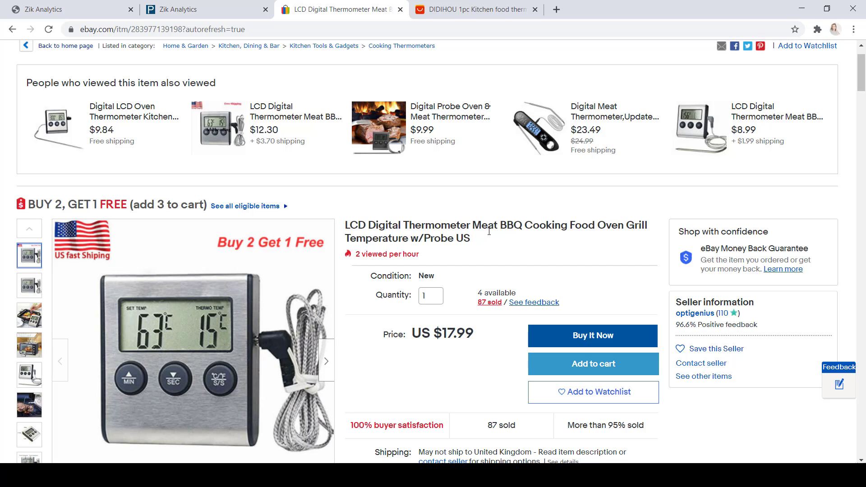
click(532, 5)
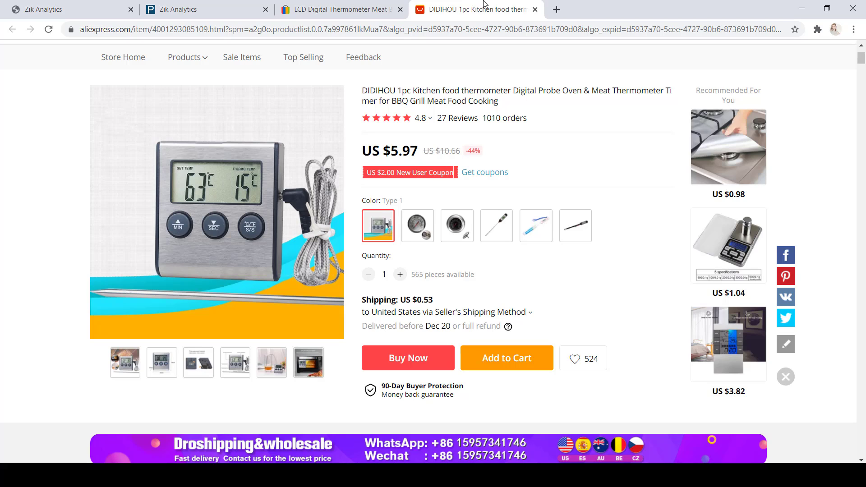
Go back to the Zik Analytics product table and review the best-selling thermometer listings at its beginning.
click(239, 8)
scroll(515, 153, up, 6)
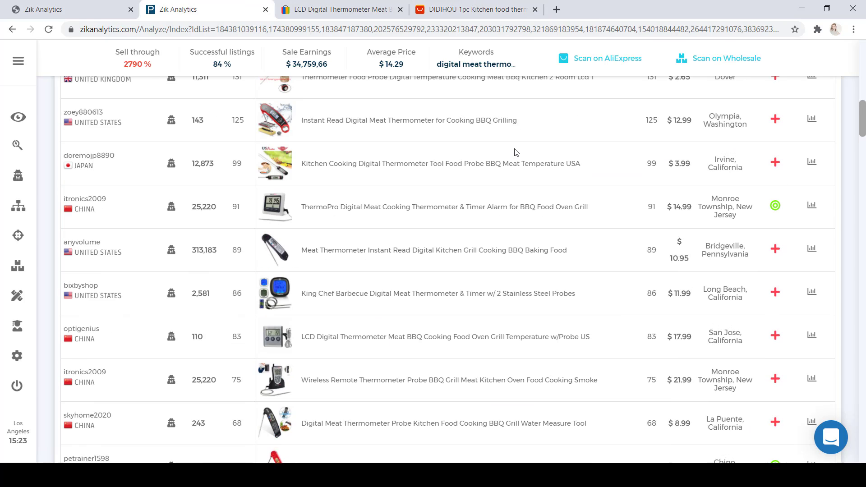
scroll(515, 152, up, 3)
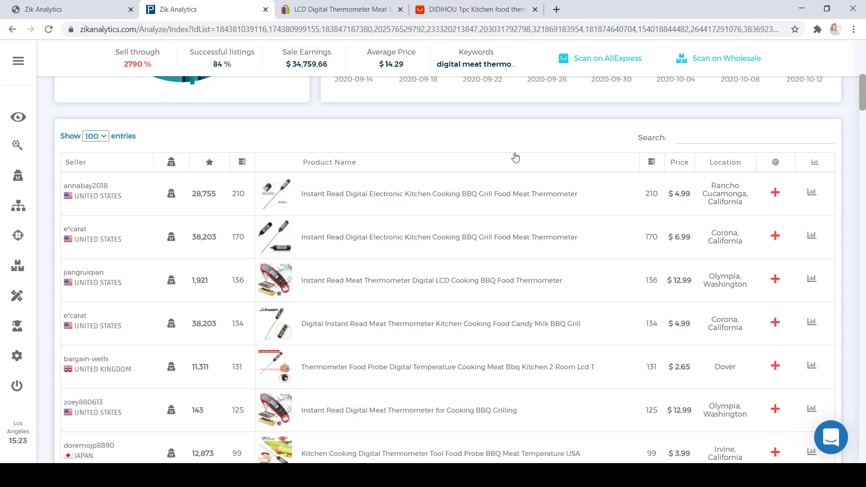
scroll(516, 156, down, 1)
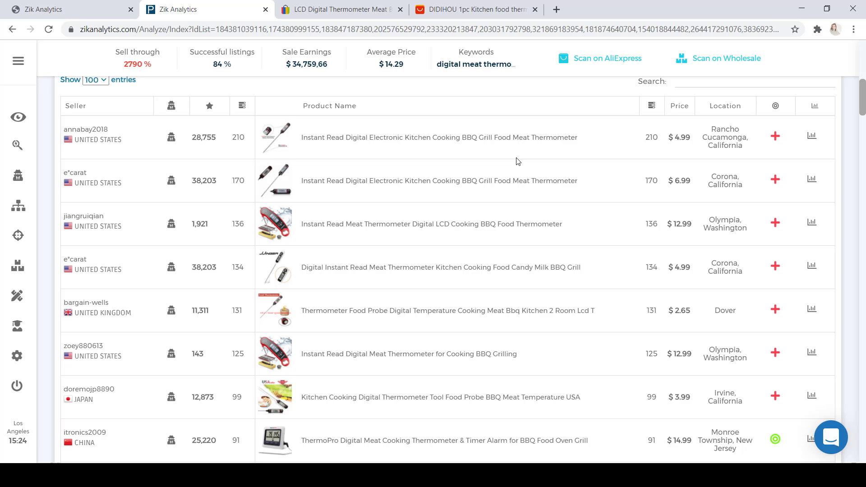
Recheck the eBay listing against the matching AliExpress product, then return to the Zik Analytics results.
click(356, 7)
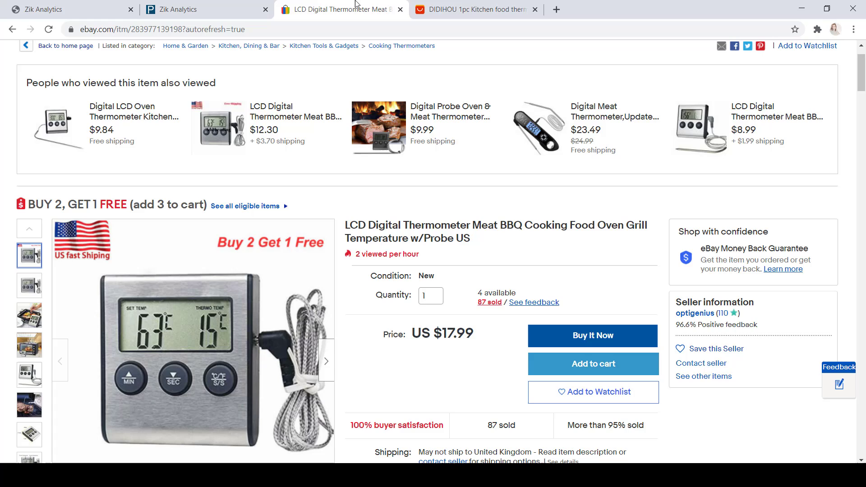
click(480, 10)
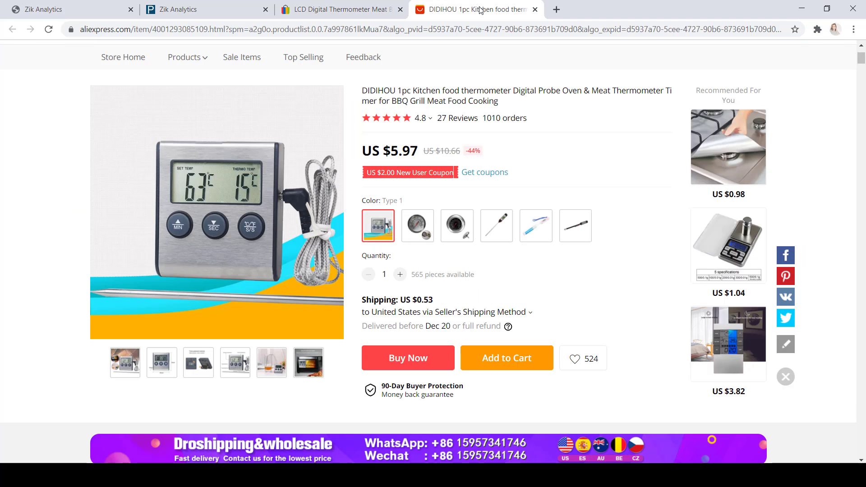
click(241, 6)
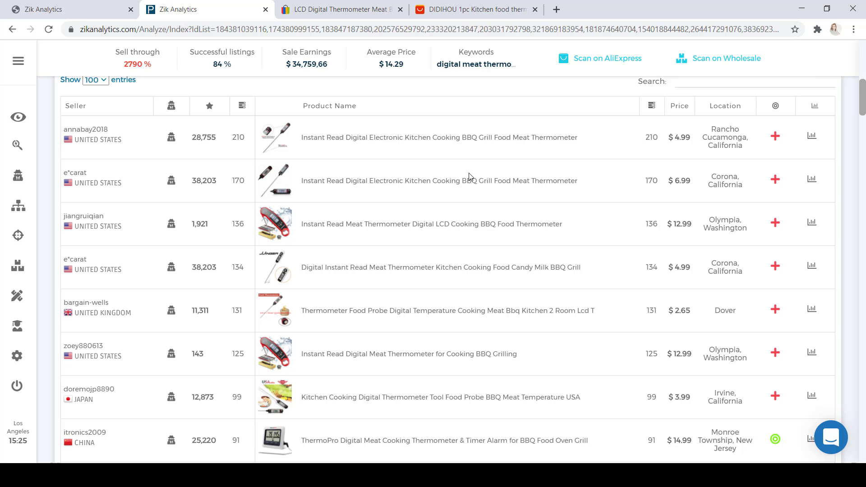
Check the thermometer's supplier offer on AliExpress and its eBay listing once more, and return to the Zik Analytics product table.
click(478, 5)
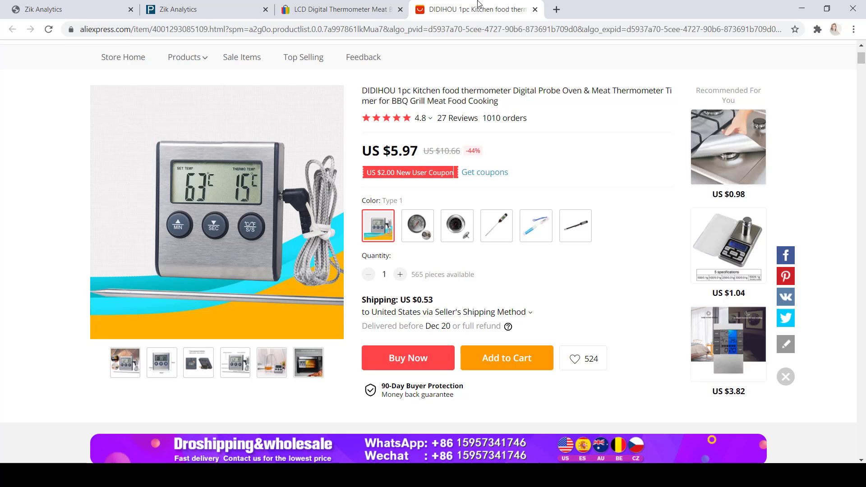
click(354, 6)
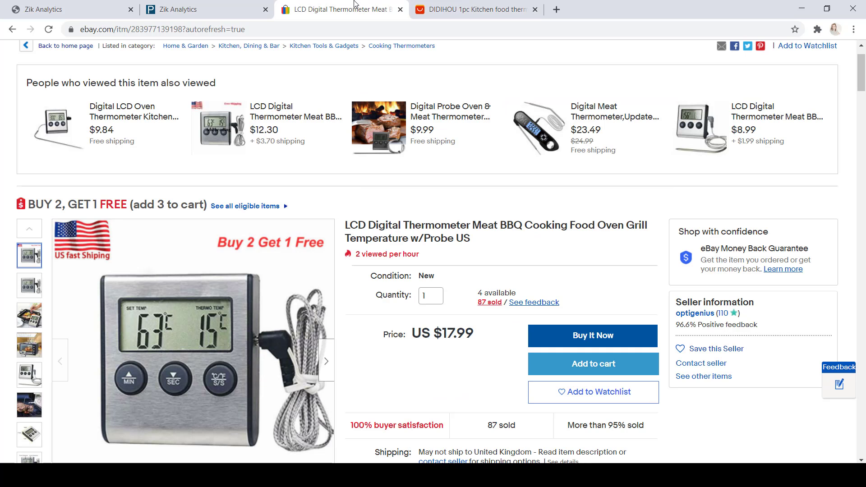
click(197, 6)
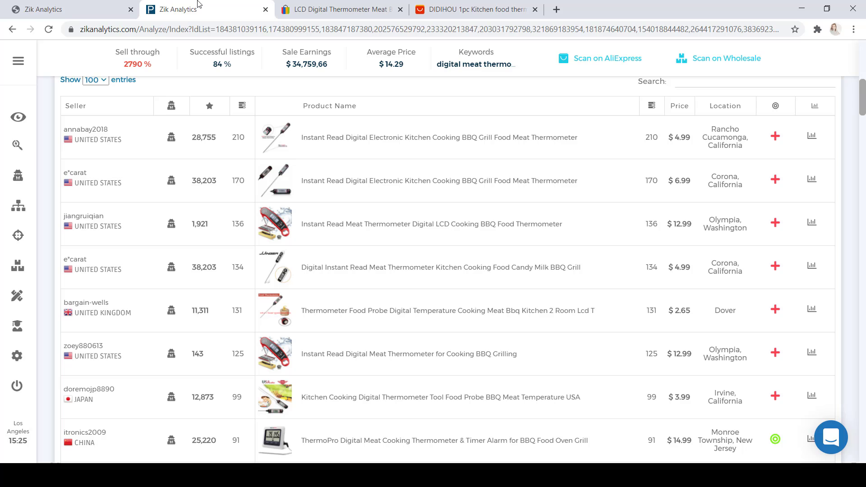
Open the Zik Analytics title builder and review the available location, sale date range and marketplace options.
click(83, 5)
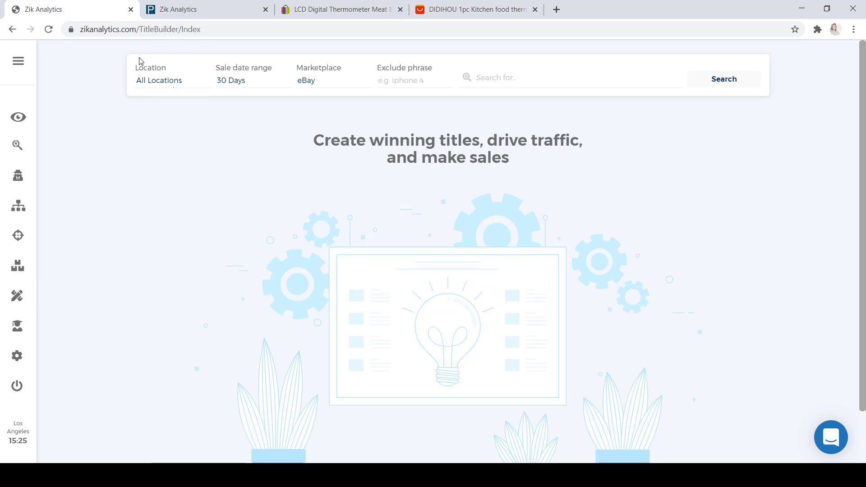
click(191, 81)
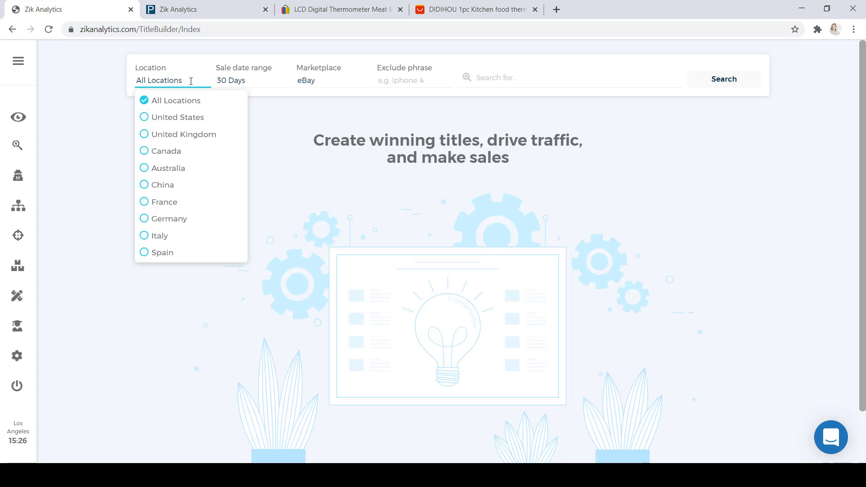
click(191, 105)
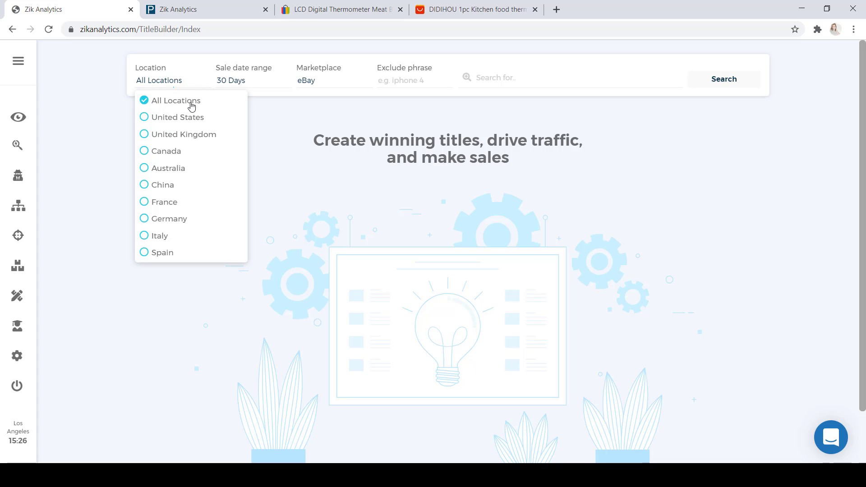
click(263, 58)
click(249, 81)
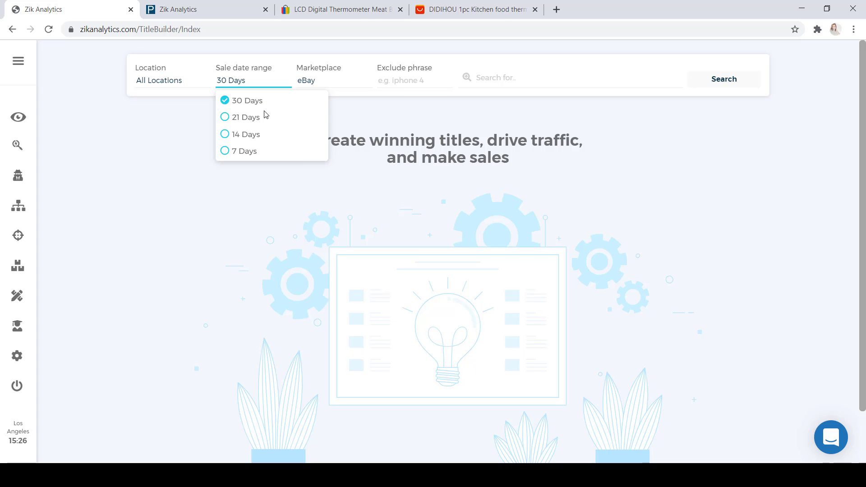
click(295, 50)
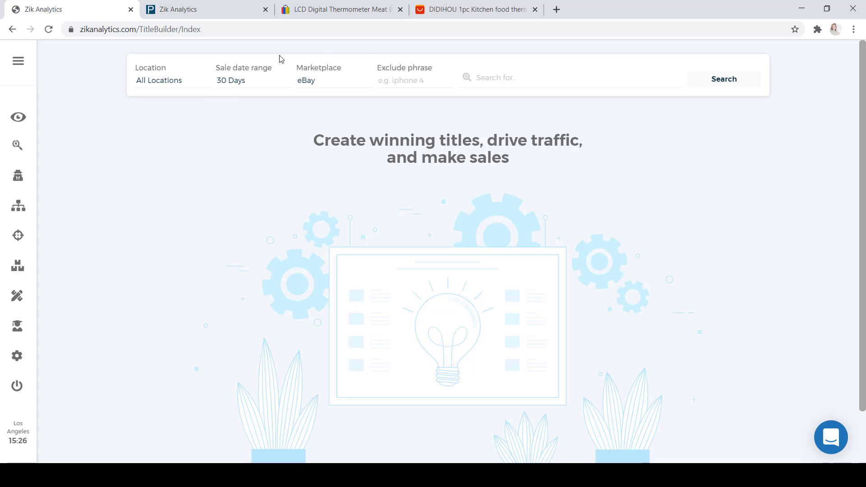
click(335, 78)
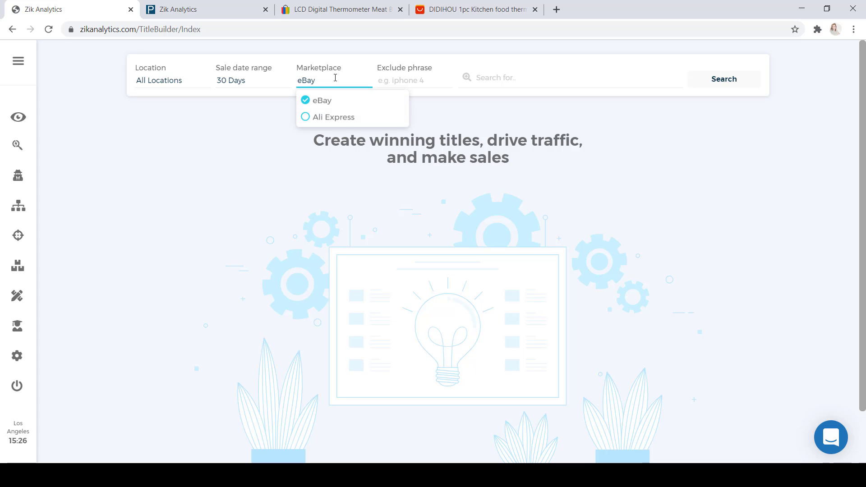
click(403, 48)
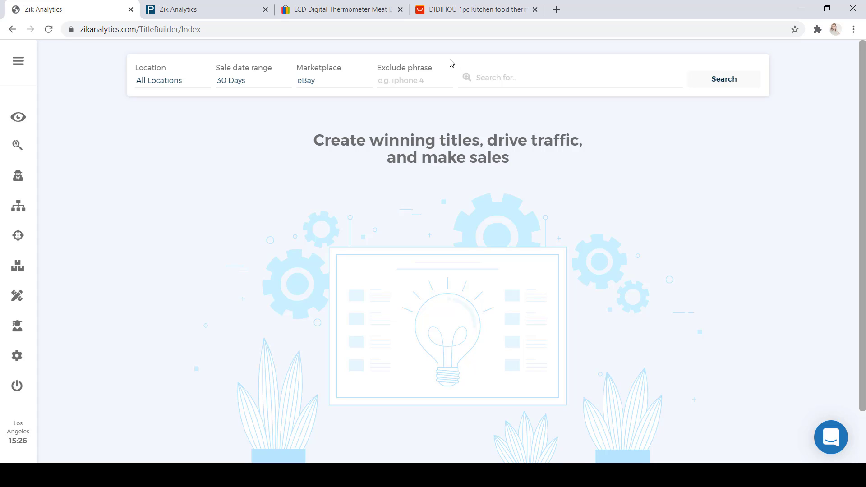
Search the title builder for "Digital Meat Thermometer" across all locations on eBay with a 30-day sale range.
click(512, 81)
click(218, 7)
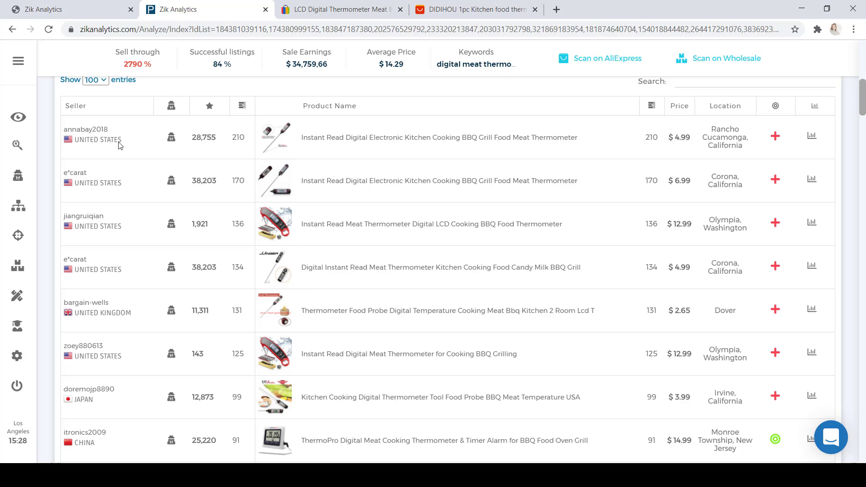
click(45, 8)
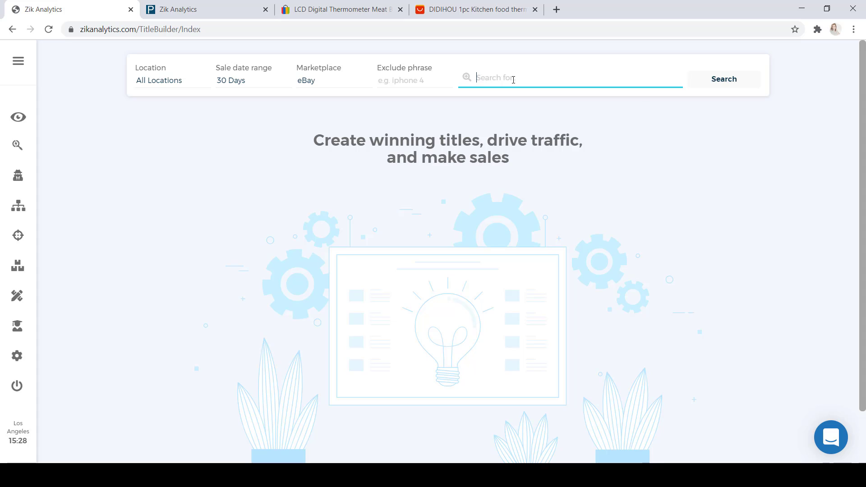
right_click(513, 79)
click(557, 165)
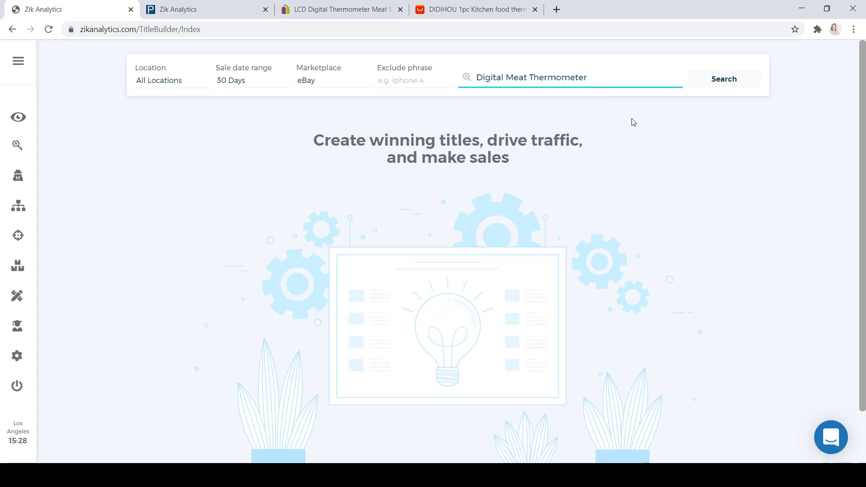
key(Return)
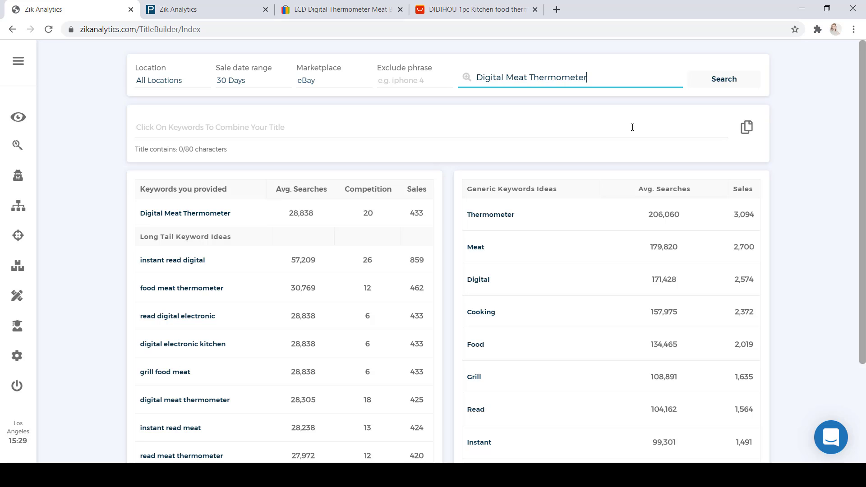
Examine the long tail and generic keyword ideas with their average searches, competition and sales.
mouse_move(348, 187)
mouse_move(197, 190)
mouse_move(195, 241)
mouse_move(475, 193)
scroll(783, 213, down, 3)
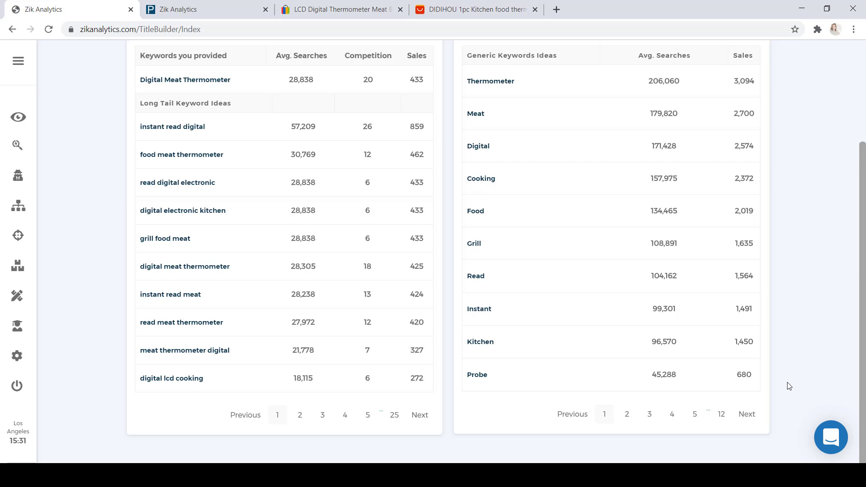
scroll(789, 385, up, 1)
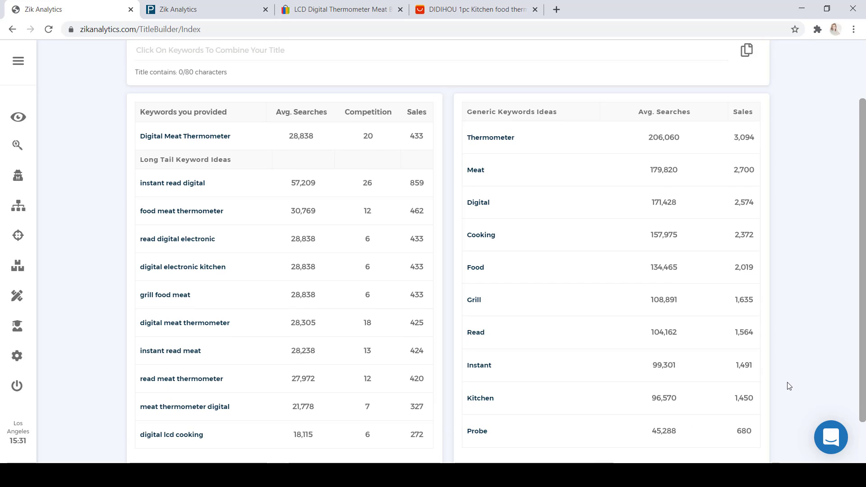
scroll(789, 386, up, 1)
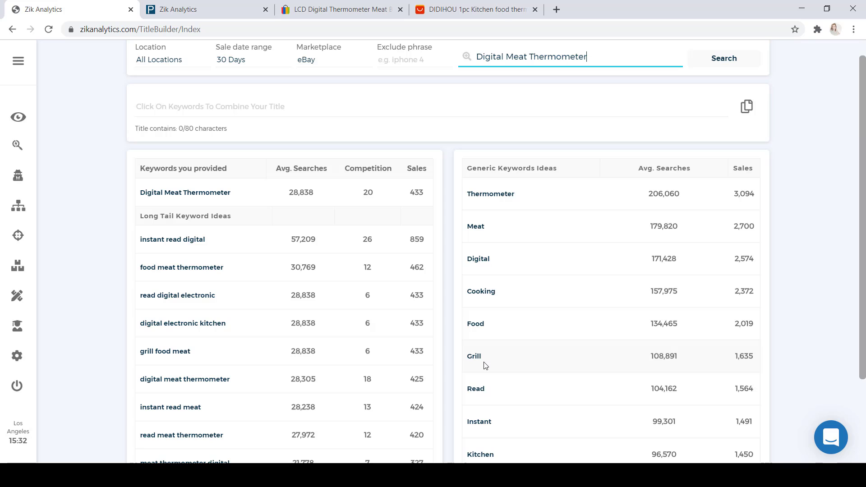
Start the title with the keywords "Digital Meat Thermometer" and "digital electronic kitchen", removing the repeated word "Digital".
click(204, 194)
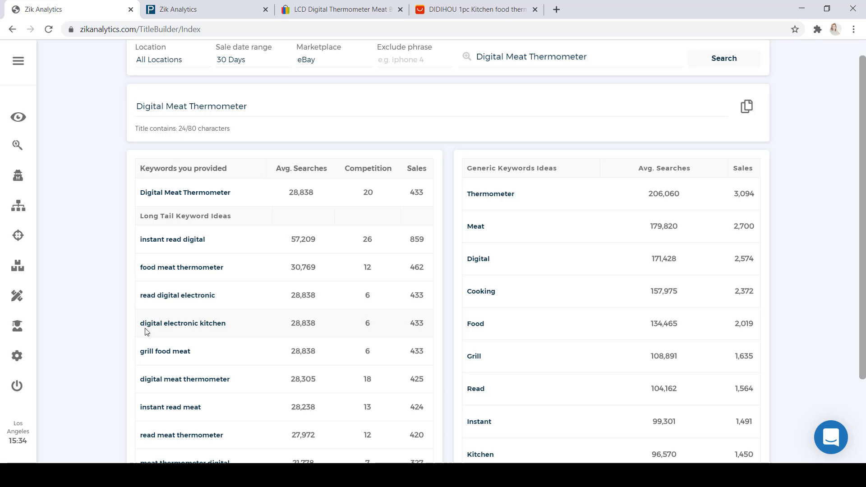
click(188, 330)
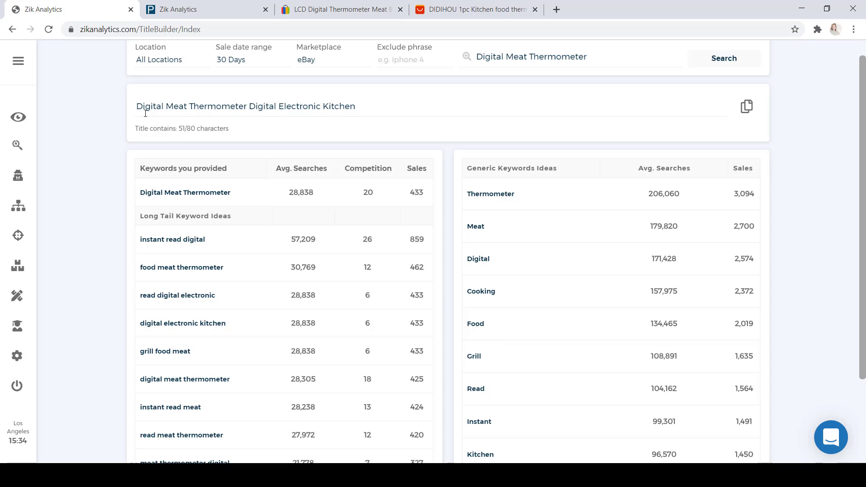
click(276, 105)
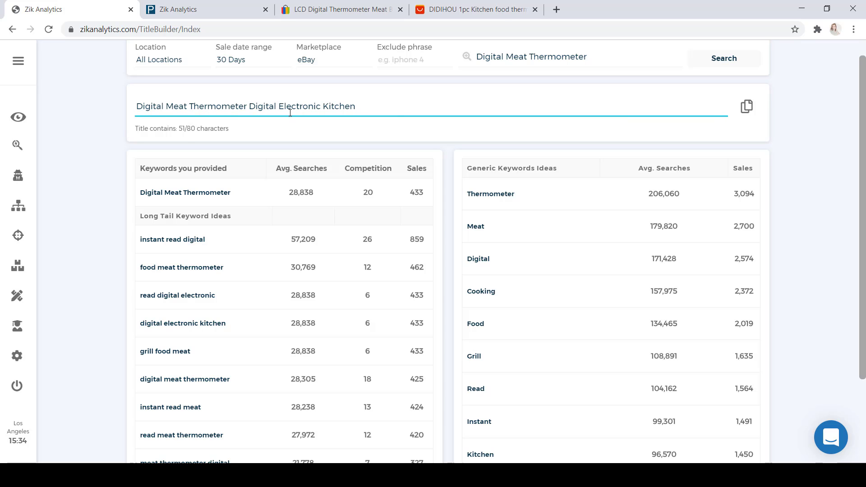
key(BackSpace)
key(BackSpace)
key(BackSpace)
key(BackSpace)
key(BackSpace)
key(BackSpace)
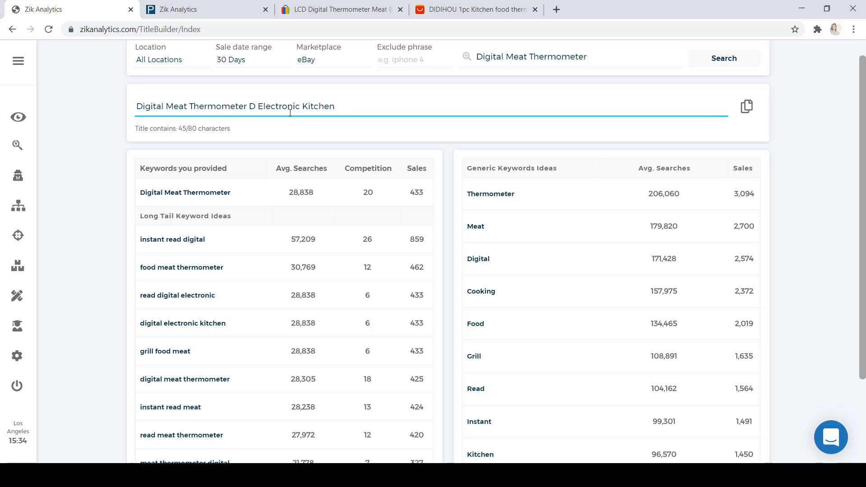
key(BackSpace)
key(BackSpace)
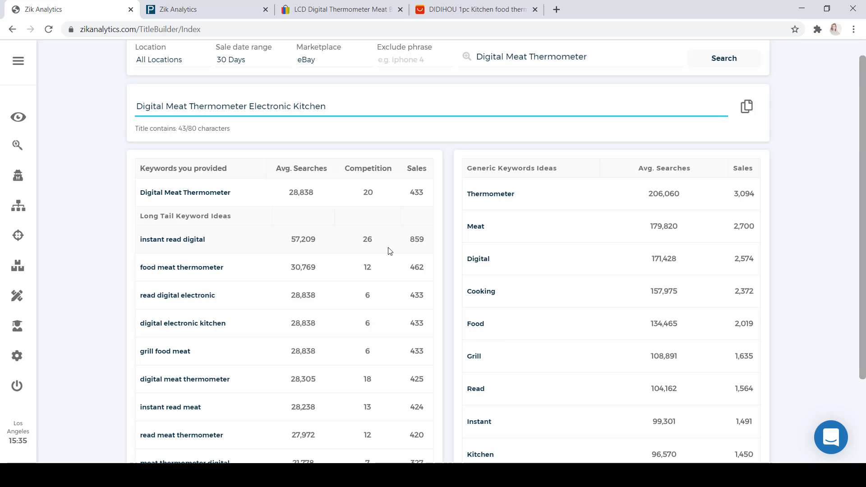
Add the long tail keyword "digital lcd cooking" to the title, remove its duplicate "Digital" and capitalize LCD.
scroll(390, 251, down, 3)
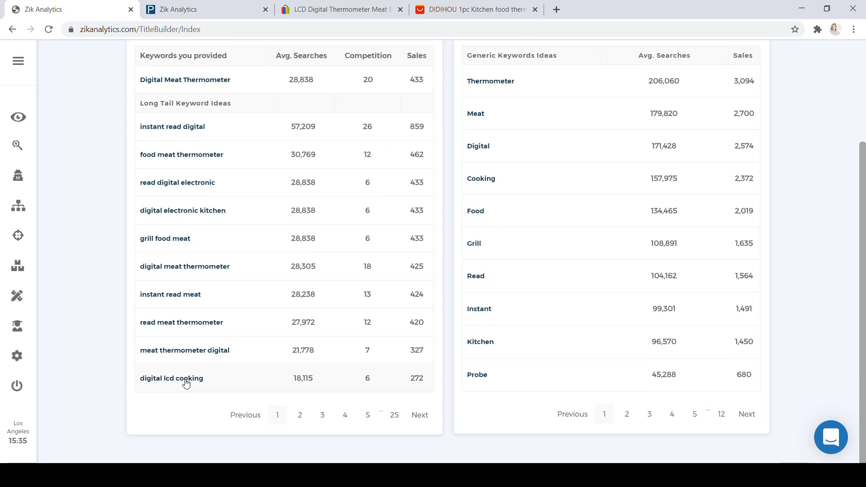
click(266, 381)
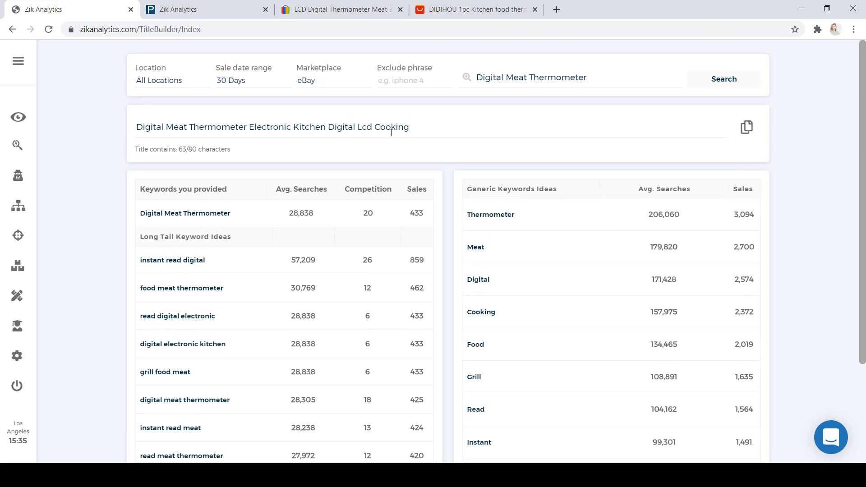
click(355, 125)
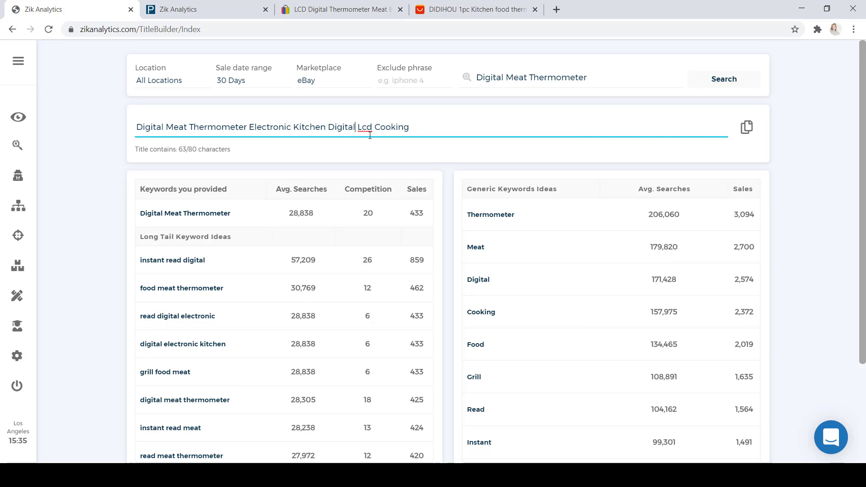
key(BackSpace)
key(BackSpace)
key(BackSpace)
key(BackSpace)
key(BackSpace)
key(BackSpace)
key(BackSpace)
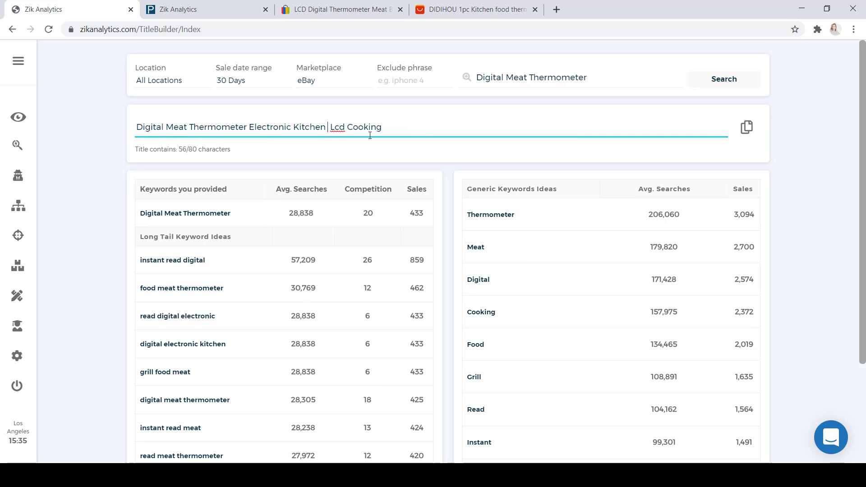
key(BackSpace)
key(BackSpace)
key(BackSpace)
text(CD)
Append the generic keywords "Grill" and "Probe" to the title with single spaces between the words.
click(476, 382)
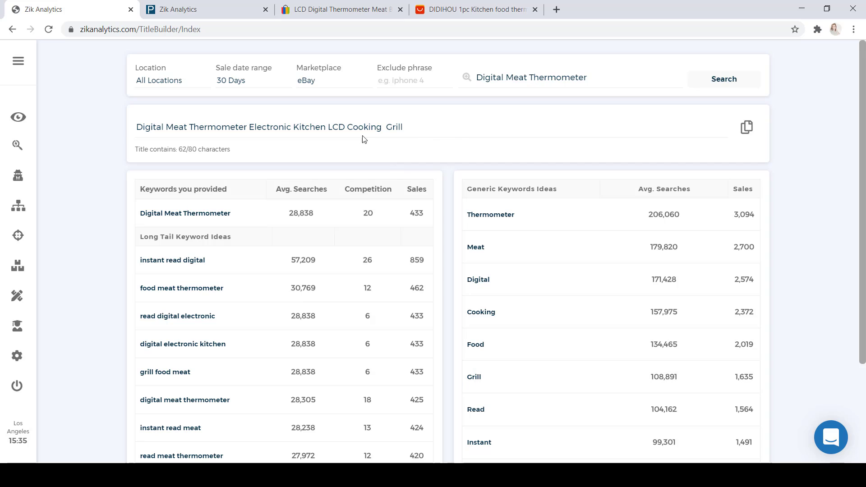
scroll(532, 329, down, 1)
scroll(532, 328, down, 2)
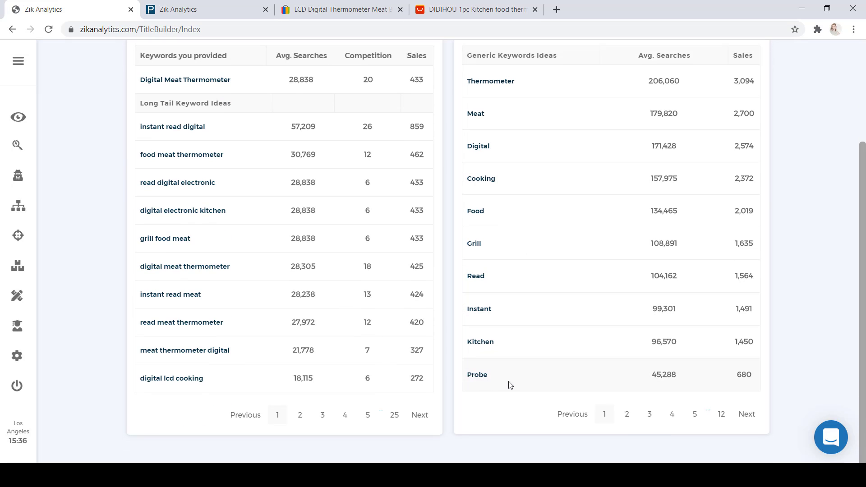
scroll(510, 385, up, 3)
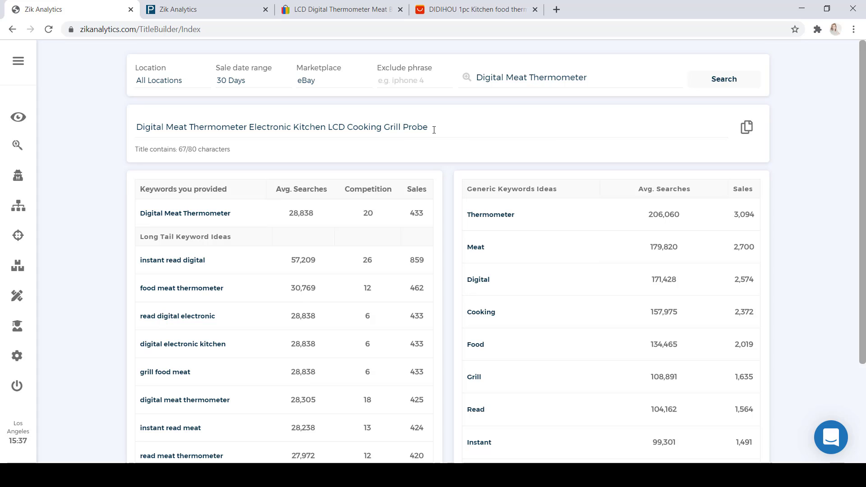
Copy the complete title "Digital Meat Thermometer Electronic Kitchen LCD Cooking Grill Probe".
drag(433, 129, 130, 140)
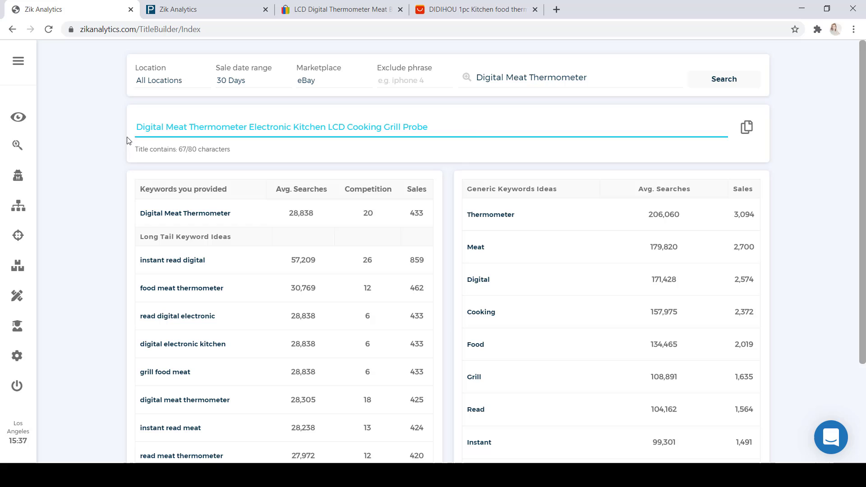
right_click(179, 130)
click(210, 171)
scroll(327, 396, down, 2)
scroll(327, 396, up, 2)
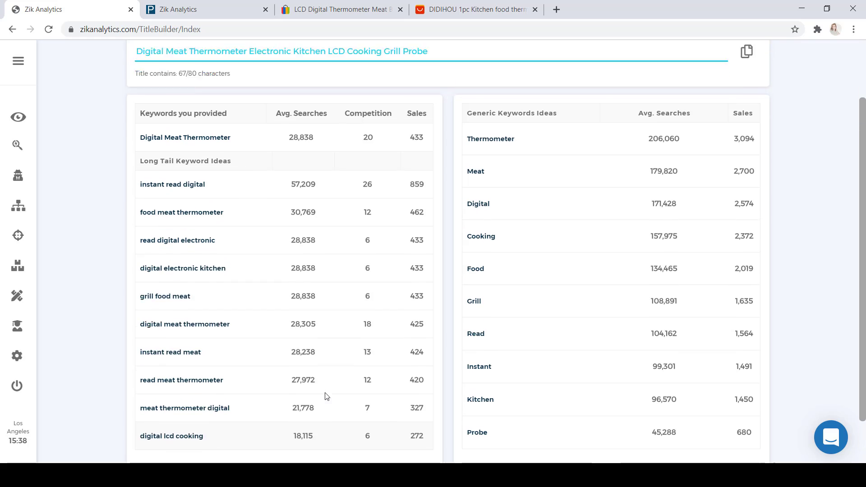